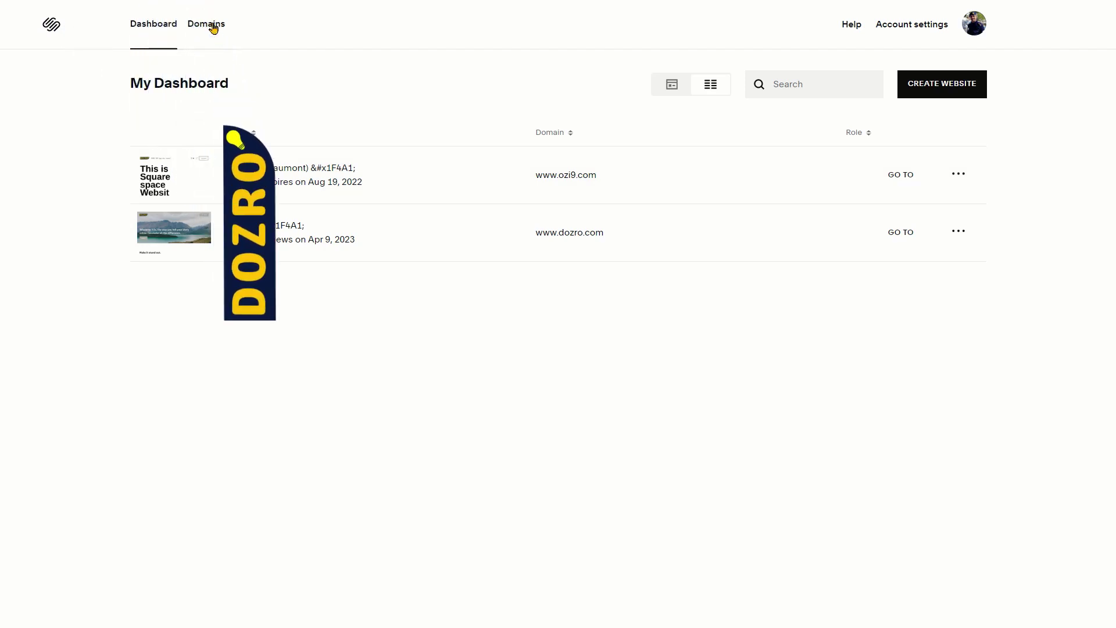
- Open the Domains list showing ozi9.com and dozro.com, plus the ozi9.com options menu
left_click(214, 25)
left_click(957, 172)
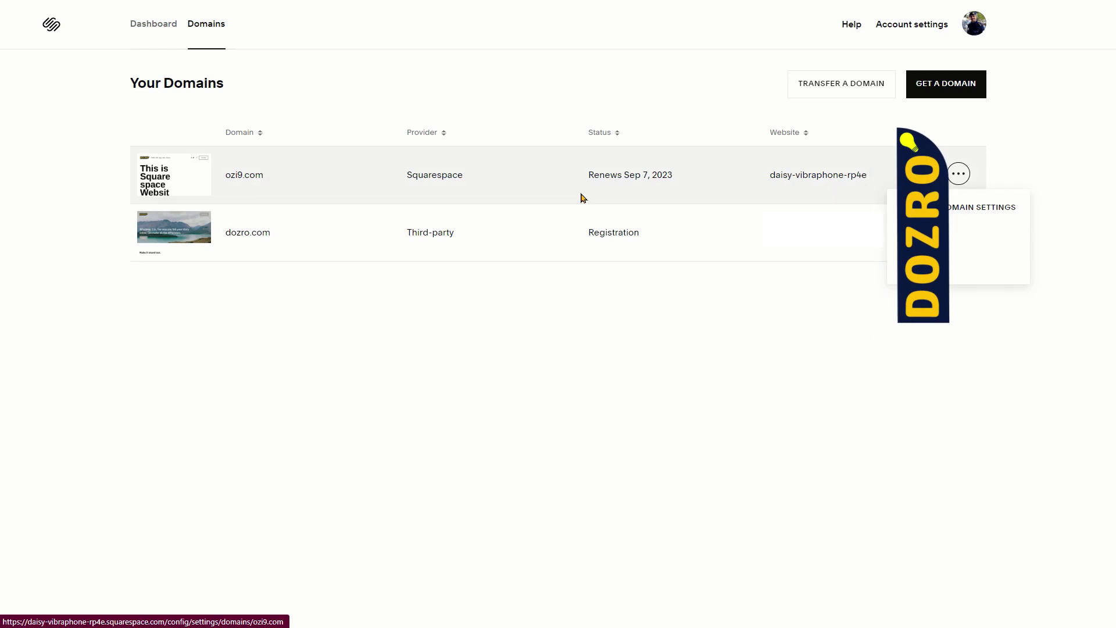
- Open dozro.com from the site's Settings > Domains, under third-party managed domains
left_click(209, 175)
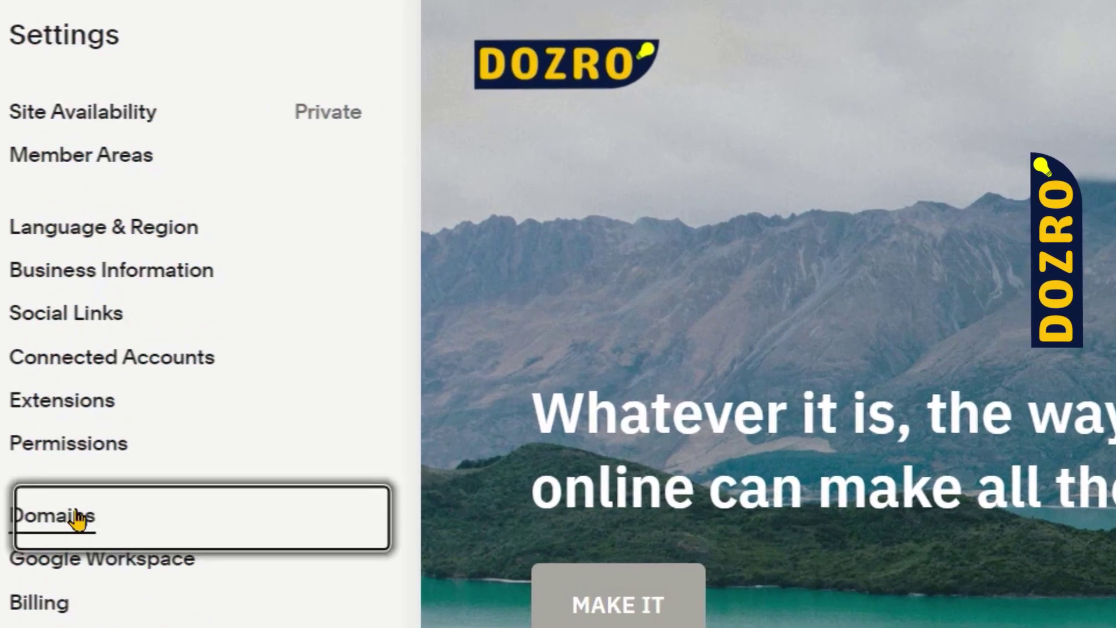
left_click(77, 517)
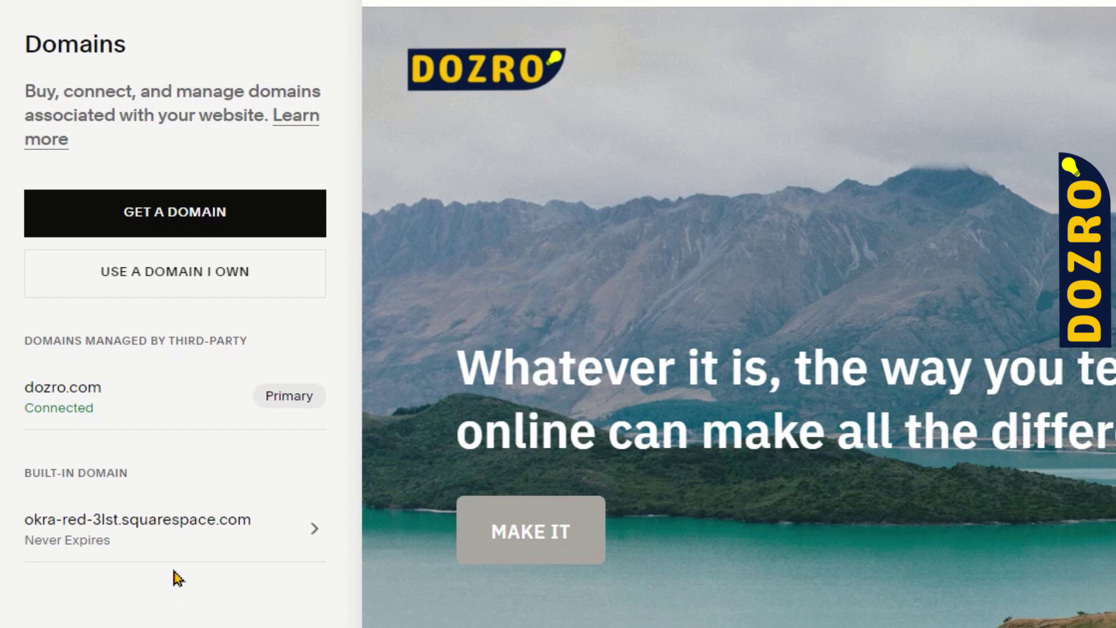
left_click(106, 278)
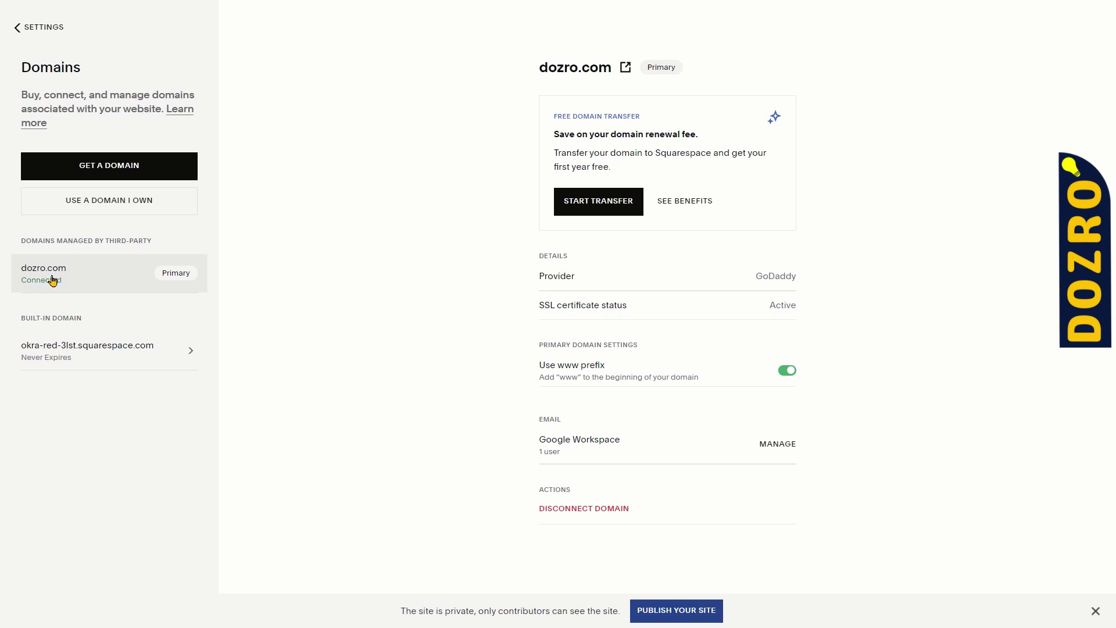
- Open Manage for Google Workspace to view the annual and monthly plans
left_click(228, 286)
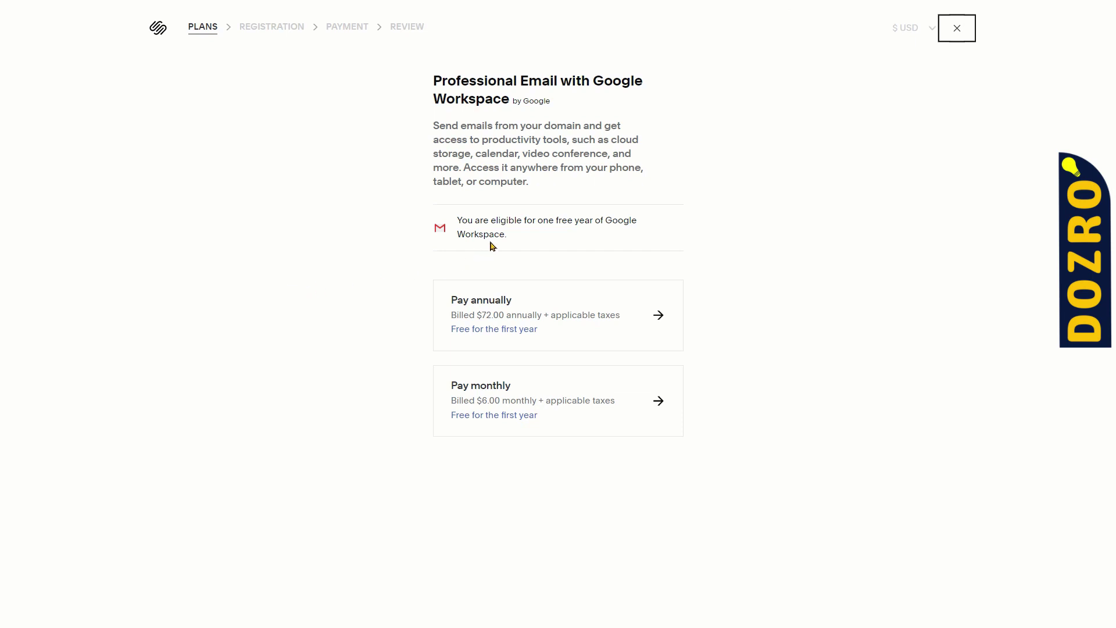
mouse_move(461, 221)
left_mouse_down()
mouse_move(639, 220)
mouse_move(647, 232)
left_mouse_up()
left_click(347, 268)
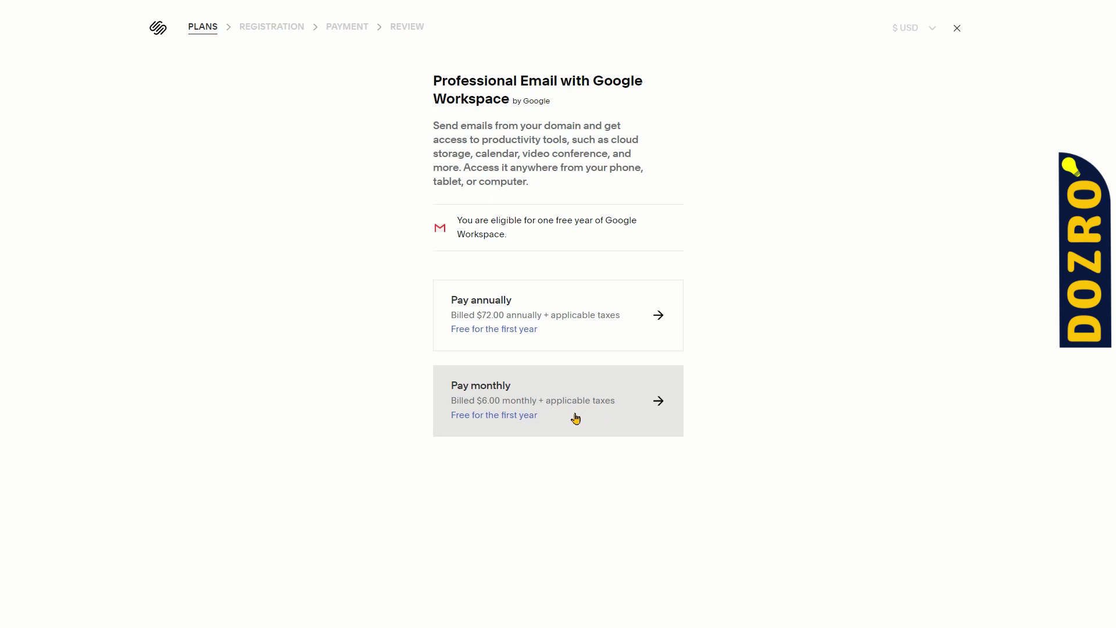
- Choose monthly Google Workspace billing and autofill the contact details from a saved address
left_click(658, 401)
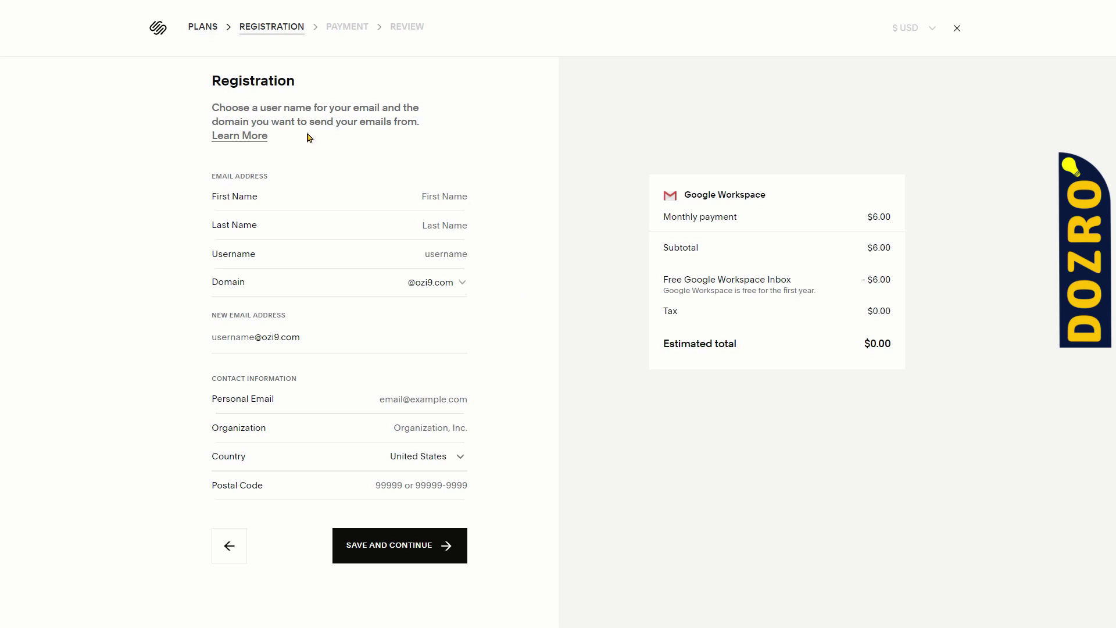
left_click(353, 196)
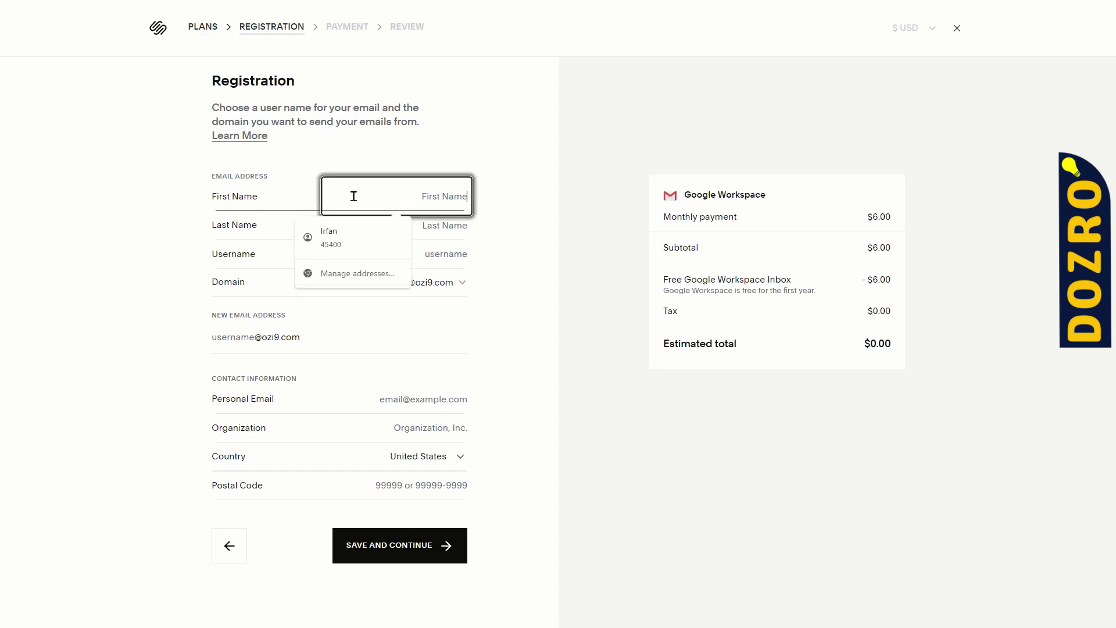
left_click(327, 237)
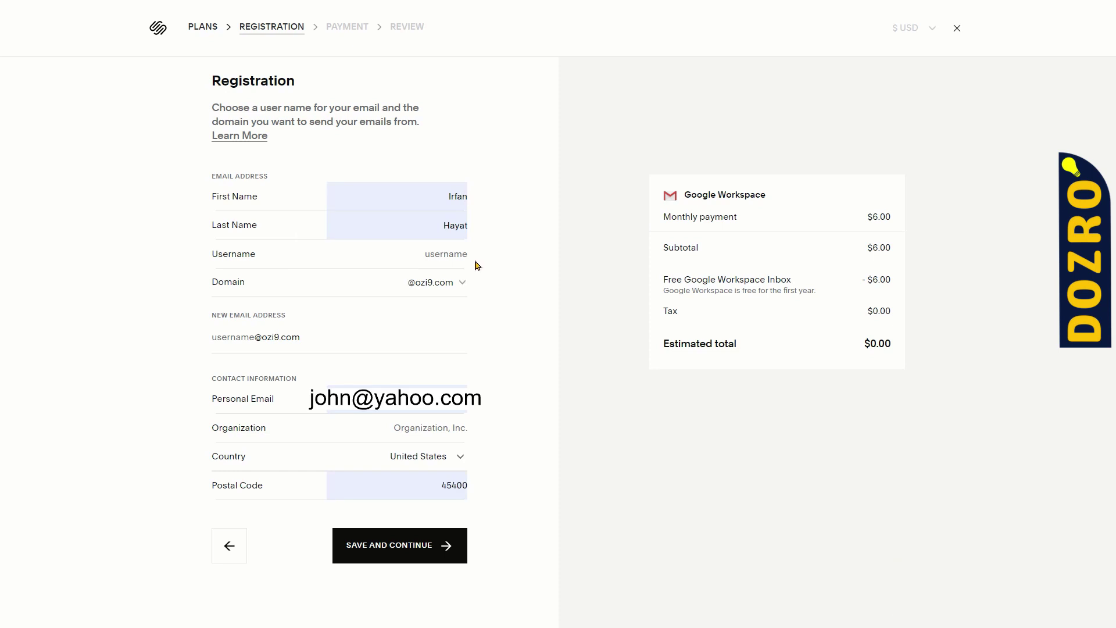
- Set the username to HELLO, replacing SUPPORT, and the organization to DOZRO
left_click(421, 256)
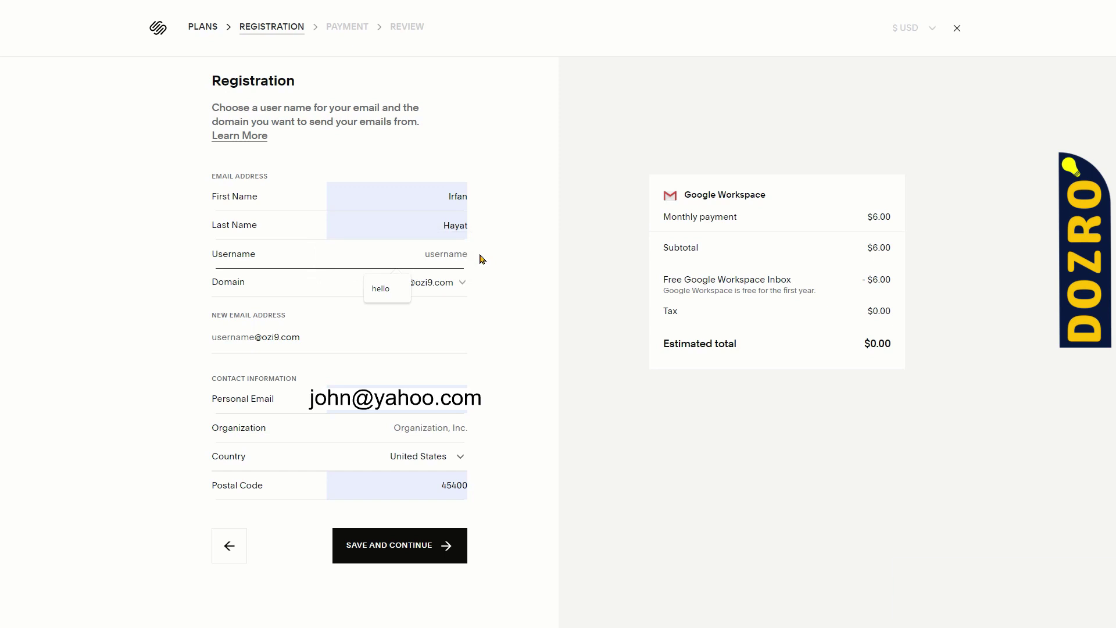
type("SUP")
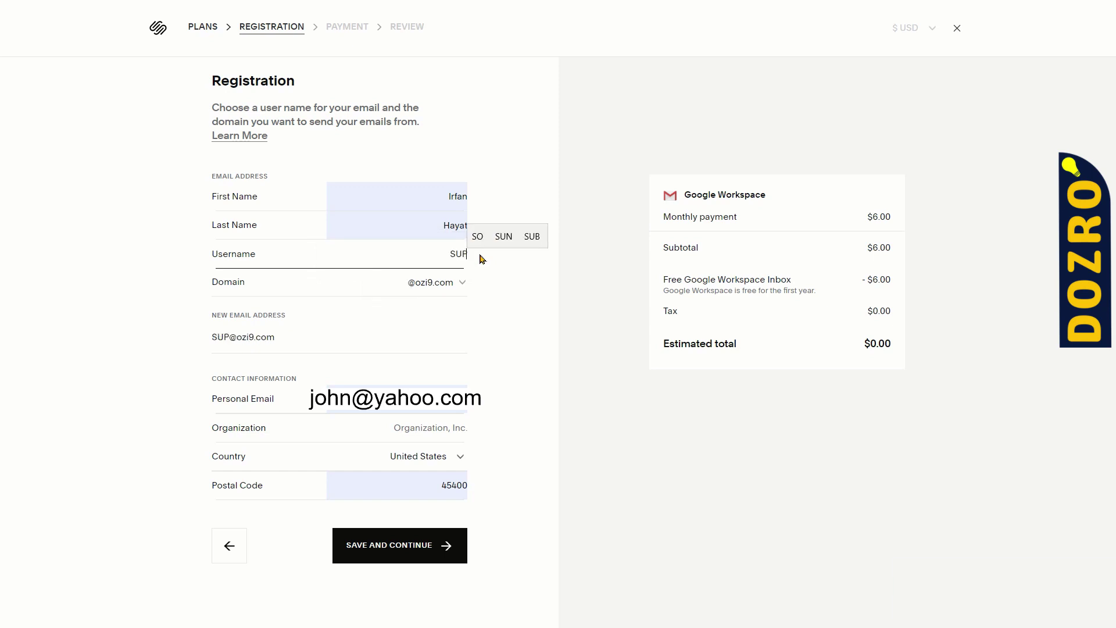
type("PORT")
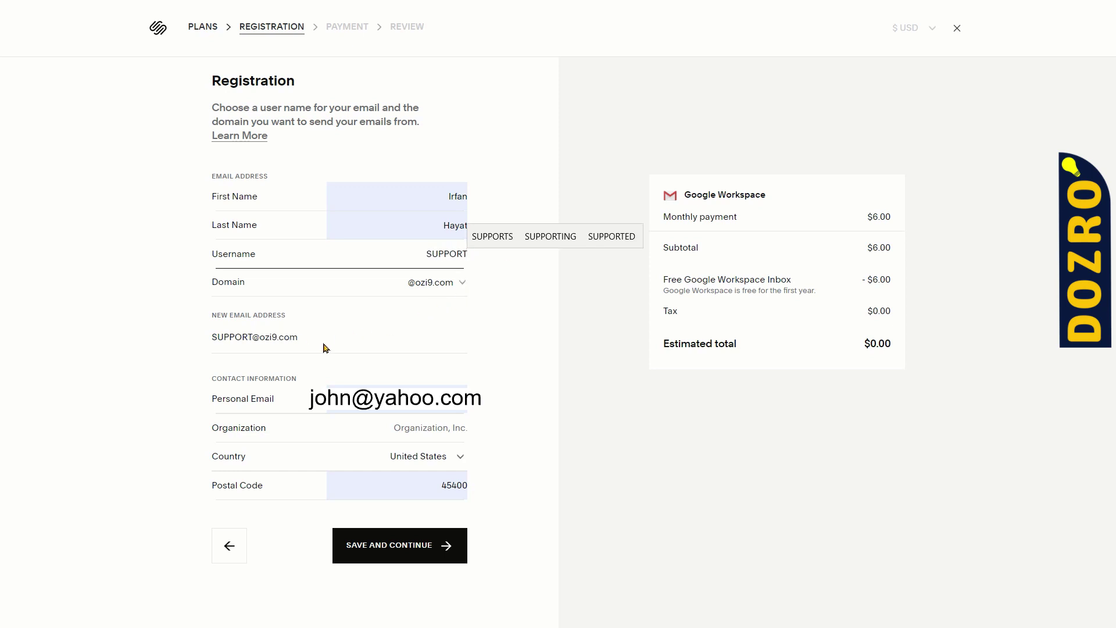
key("ctrl+a")
key("BackSpace")
type("H")
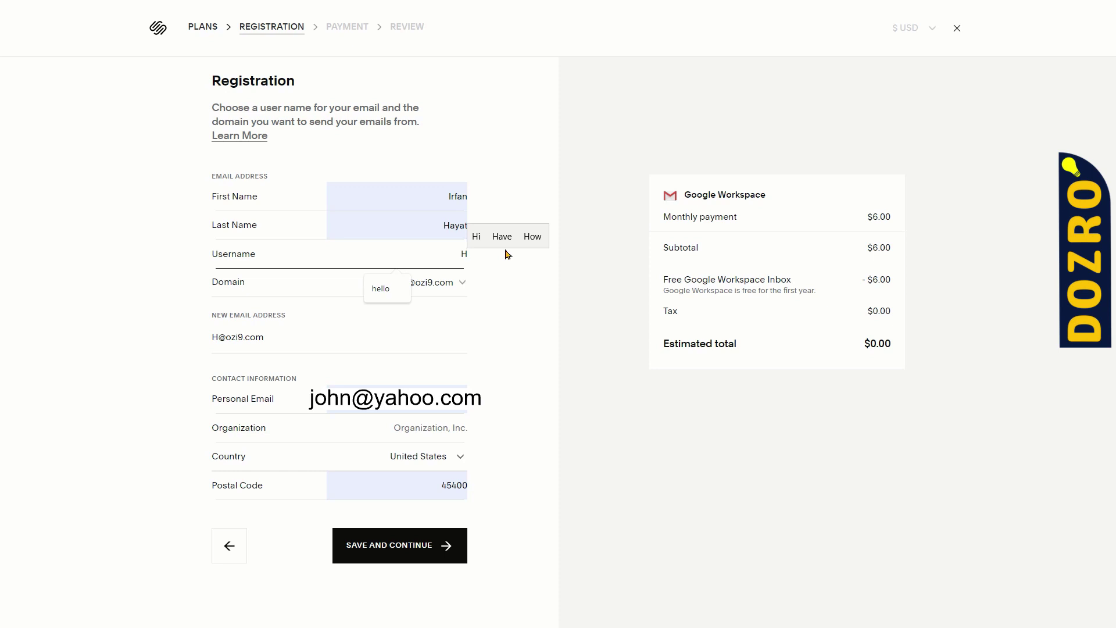
type("ELLO")
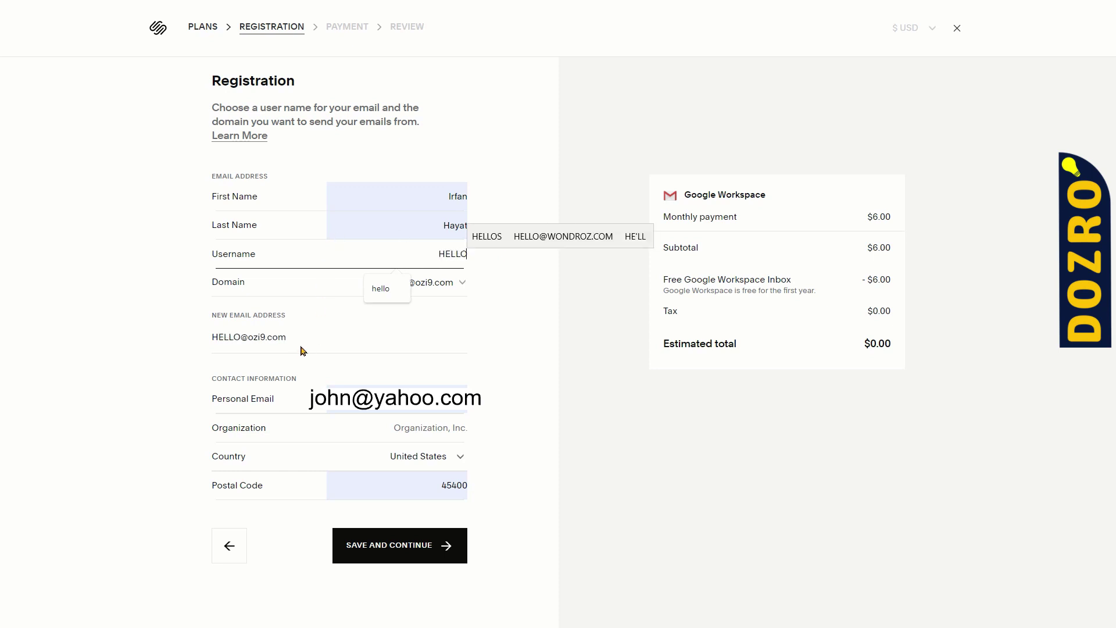
left_click(471, 439)
type("DO")
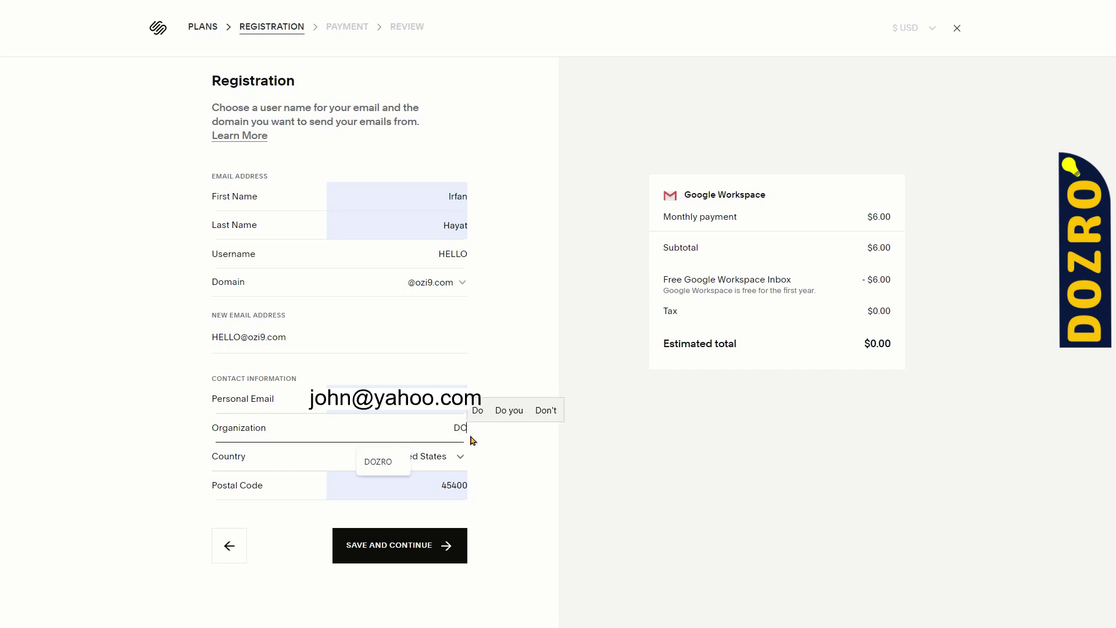
type("ZRO")
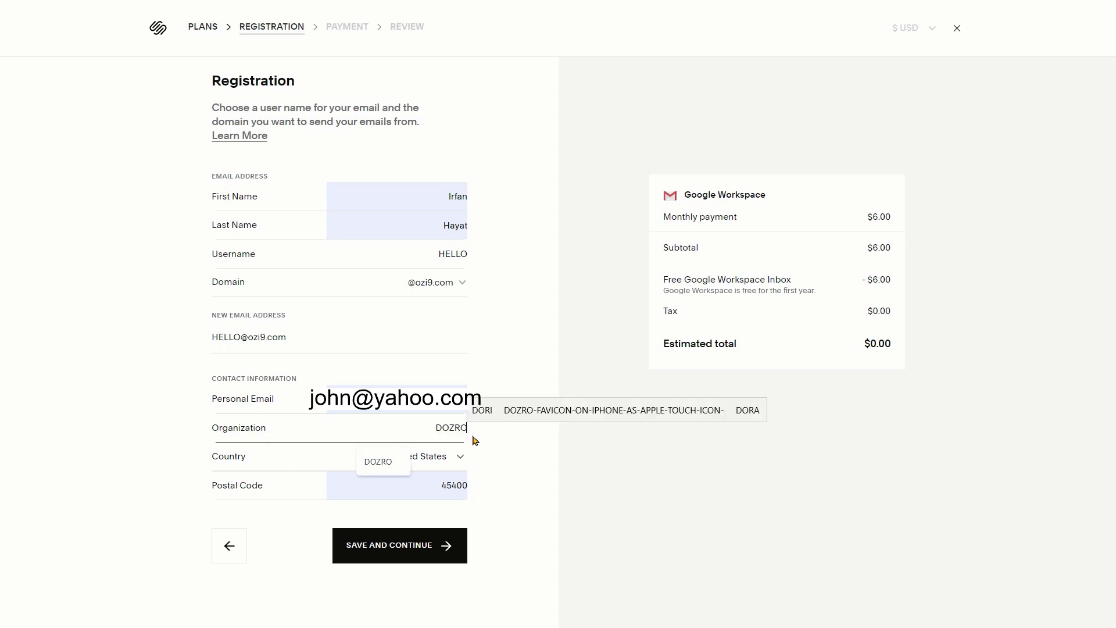
left_click(428, 554)
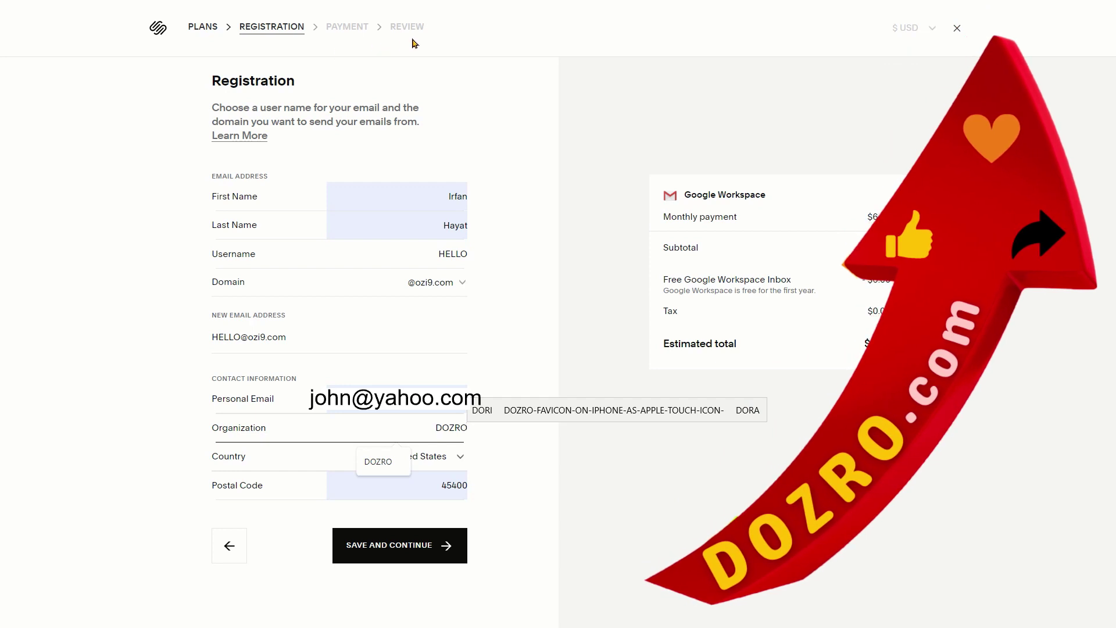
left_click(463, 542)
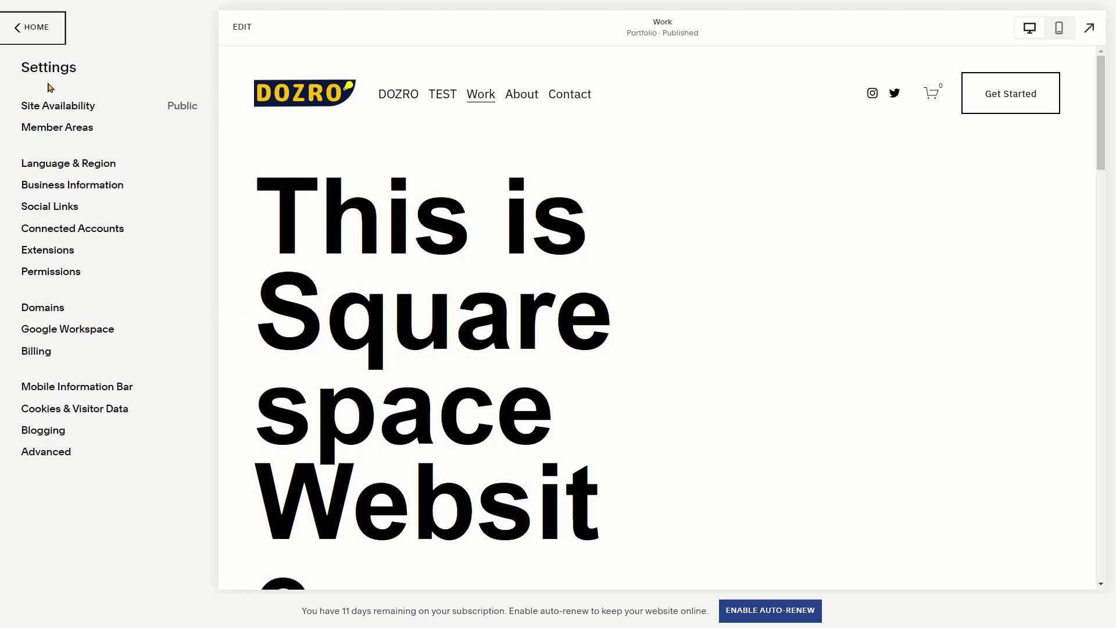
- Open the connected domain's page from Settings > Domains
left_click(49, 308)
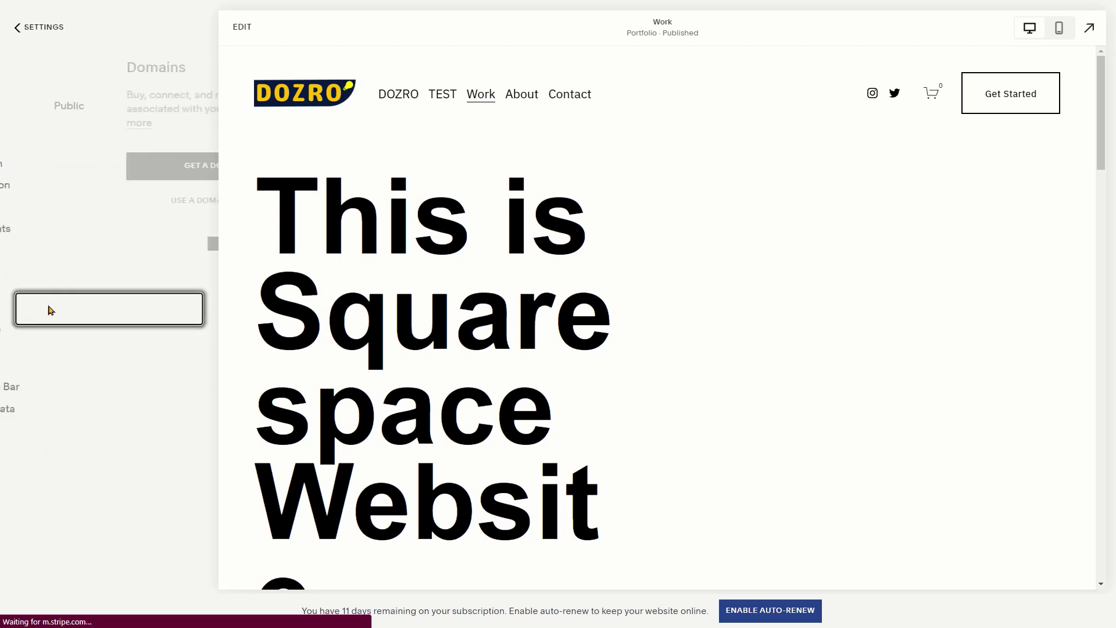
left_click(50, 275)
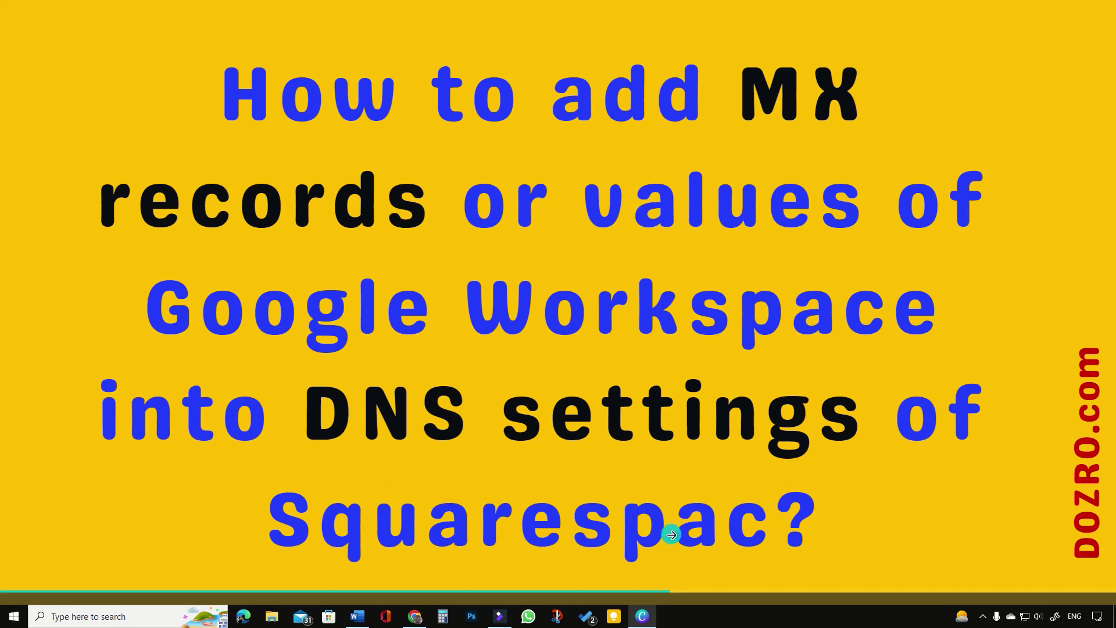
- Advance from the MX records slide to the login and agreement instructions
left_click(671, 534)
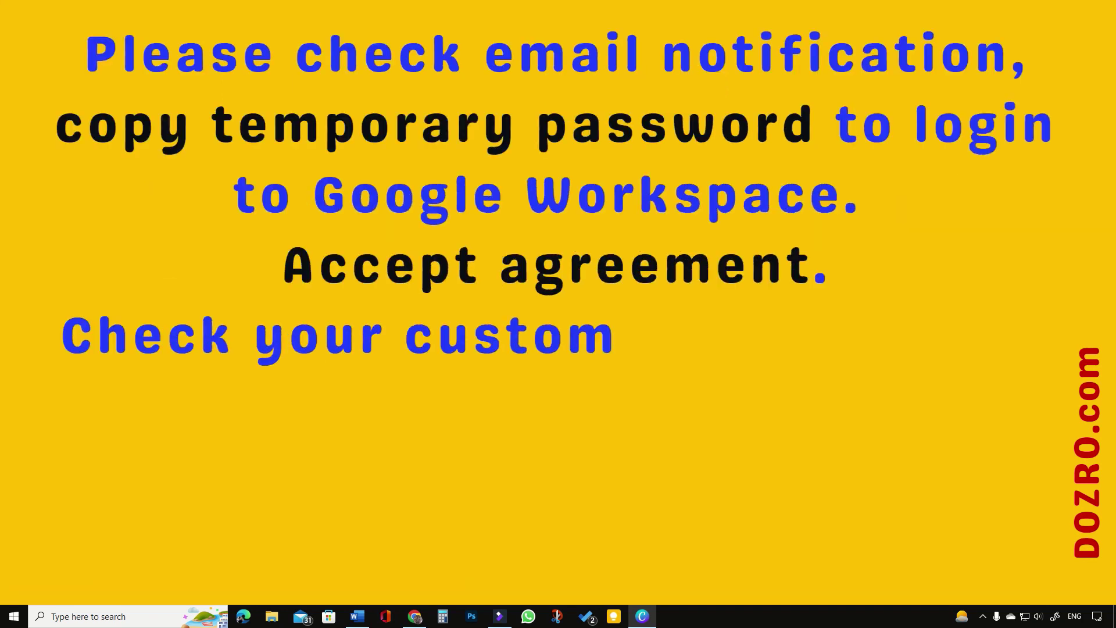